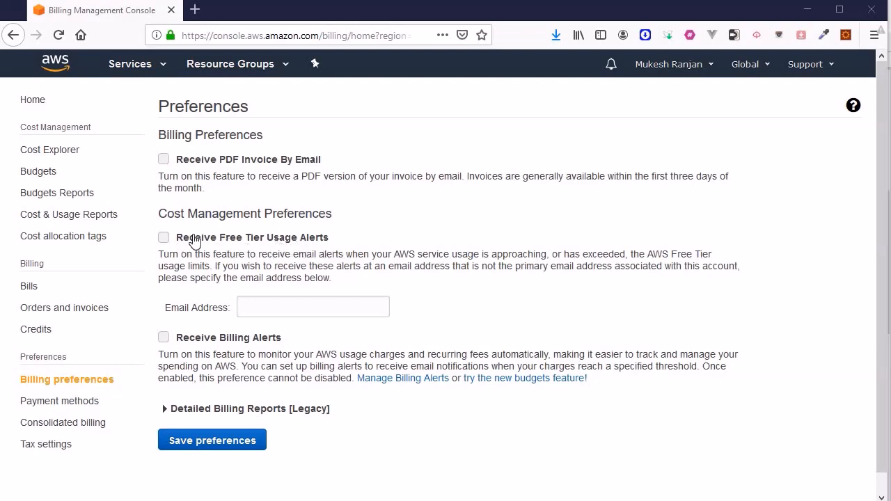
# Enable free tier usage alerts with the notification email address filled in, and turn on billing alerts
pyautogui.click(164, 239)
pyautogui.click(267, 308)
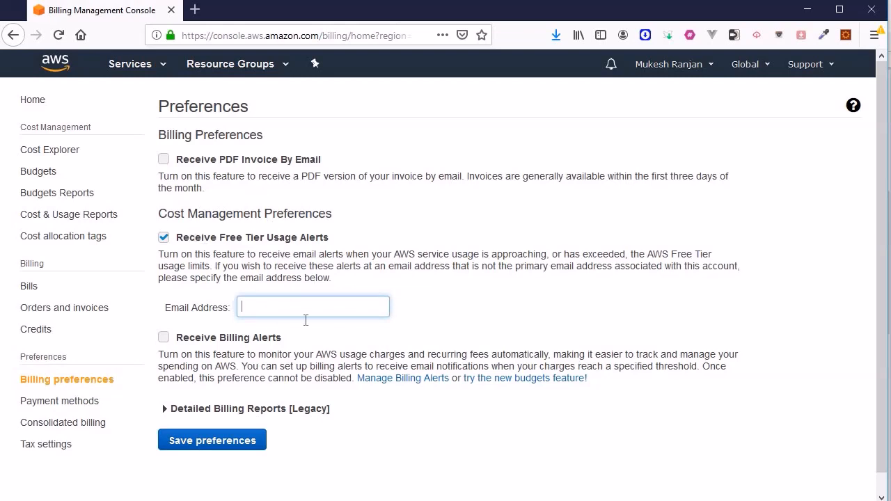
pyautogui.write('clou')
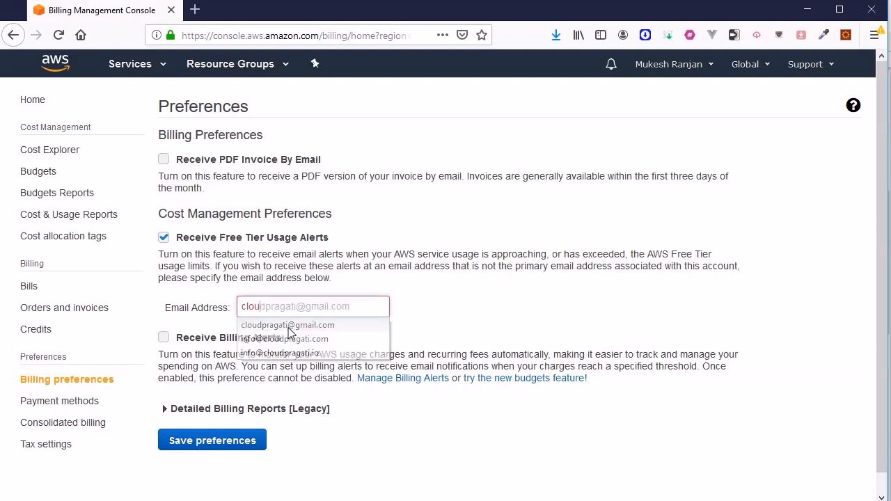
pyautogui.click(288, 325)
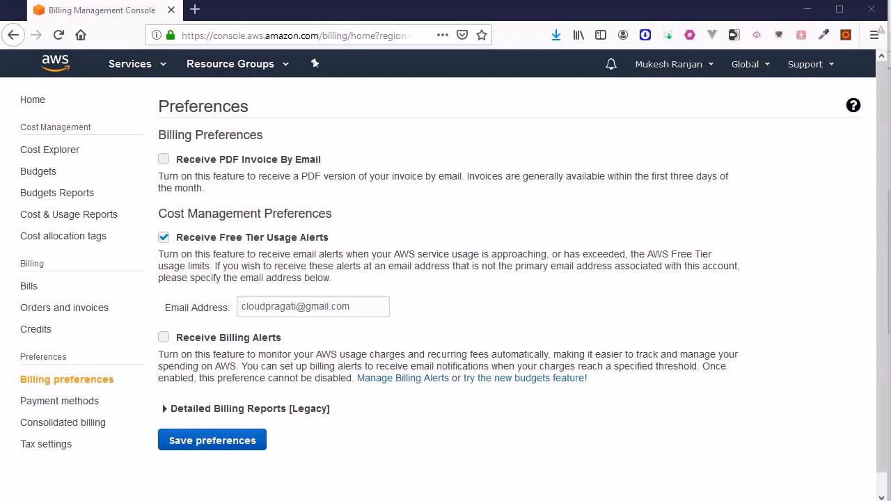
pyautogui.click(165, 338)
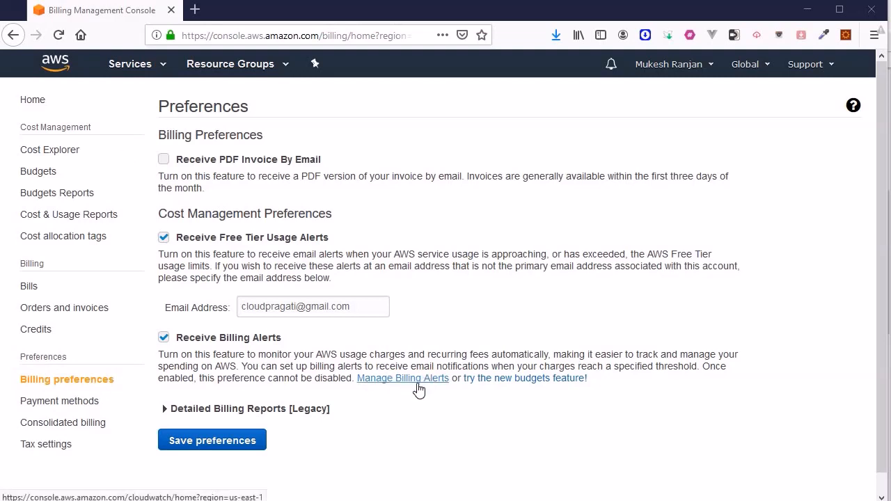
# Search the AWS services for cloudwatch and open the CloudWatch console in a new browser tab
pyautogui.click(163, 68)
pyautogui.write('cloudwatch')
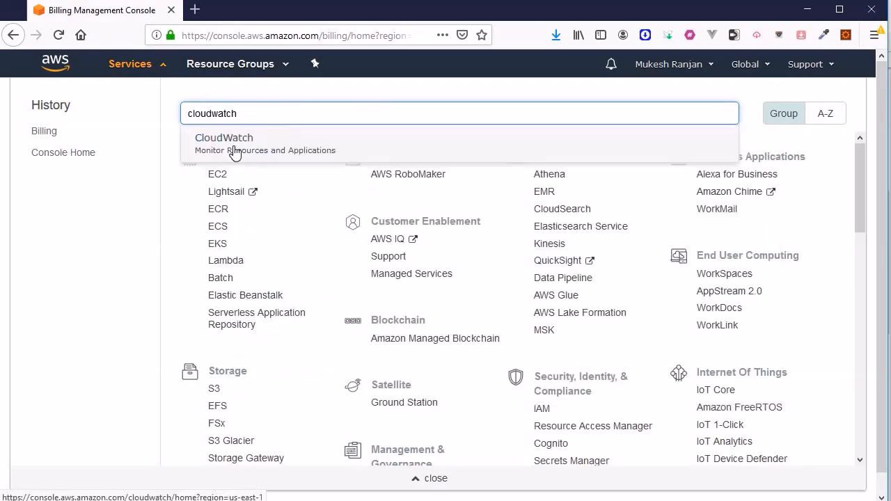
pyautogui.rightClick(234, 150)
pyautogui.click(299, 157)
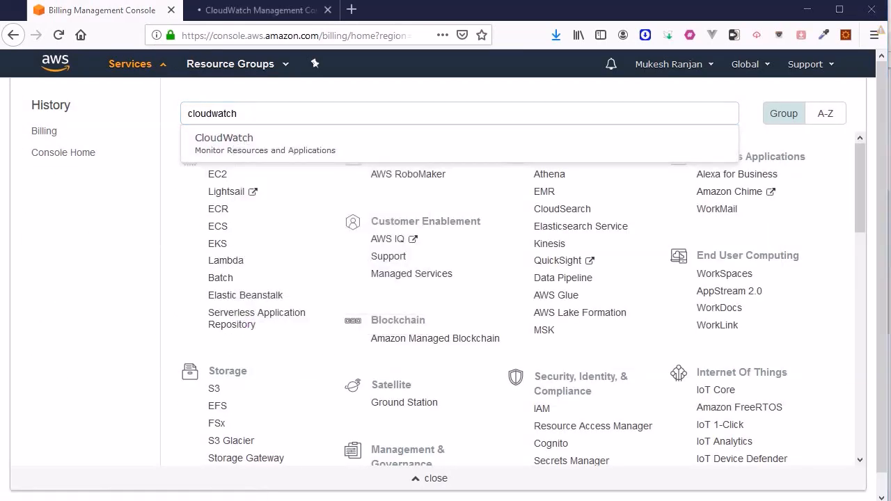
pyautogui.click(259, 9)
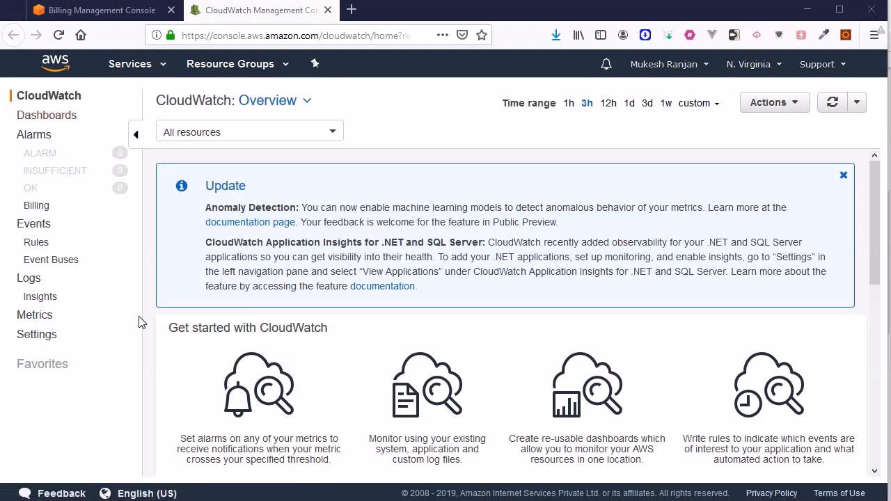
# Start creating a billing alarm and review its EstimatedCharges metric settings
pyautogui.click(39, 207)
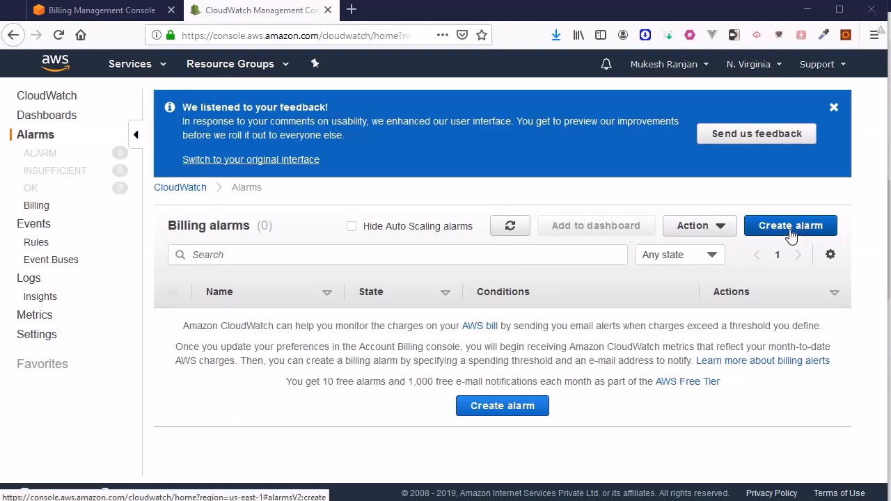
pyautogui.click(502, 406)
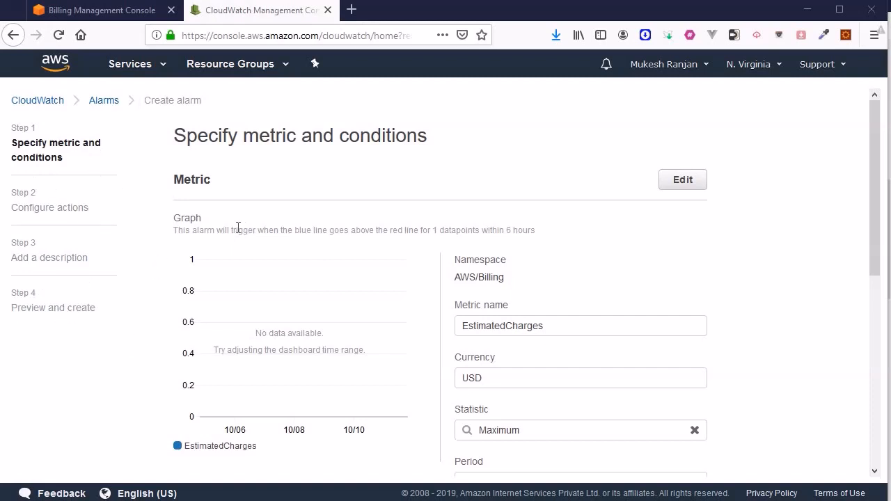
pyautogui.scroll(-5, 238, 228)
pyautogui.scroll(3, 286, 211)
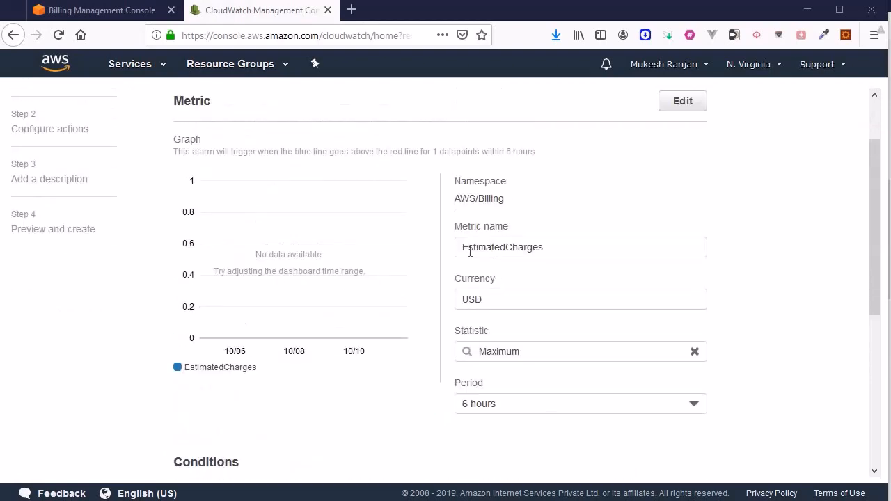
pyautogui.click(487, 312)
pyautogui.moveTo(487, 311); pyautogui.dragTo(448, 318)
pyautogui.click(766, 287)
# Set the static alarm condition to estimated charges greater than 5 USD and continue to the action configuration
pyautogui.scroll(-3, 367, 314)
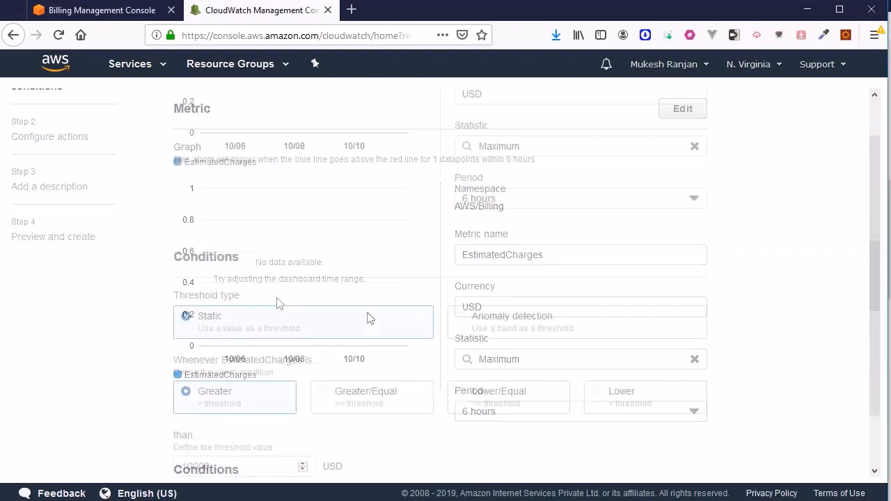
pyautogui.scroll(-2, 223, 244)
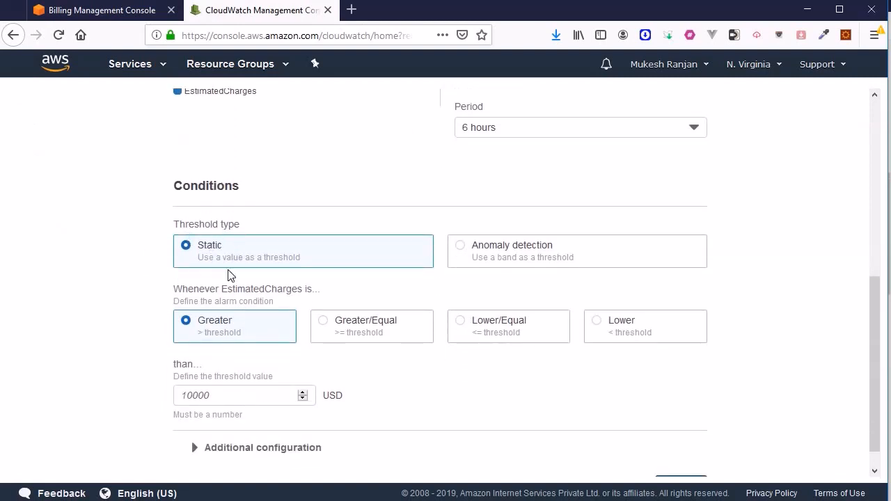
pyautogui.scroll(-1, 181, 334)
pyautogui.click(221, 368)
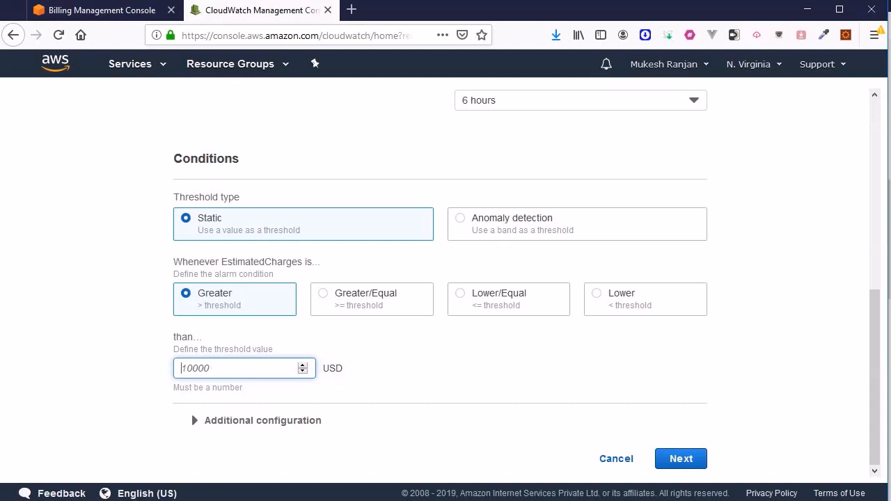
pyautogui.click(197, 368)
pyautogui.write('5')
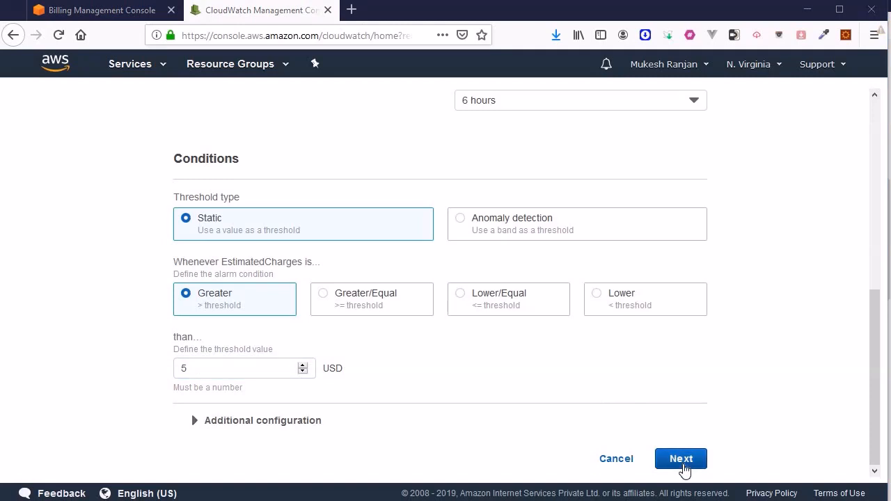
pyautogui.click(680, 459)
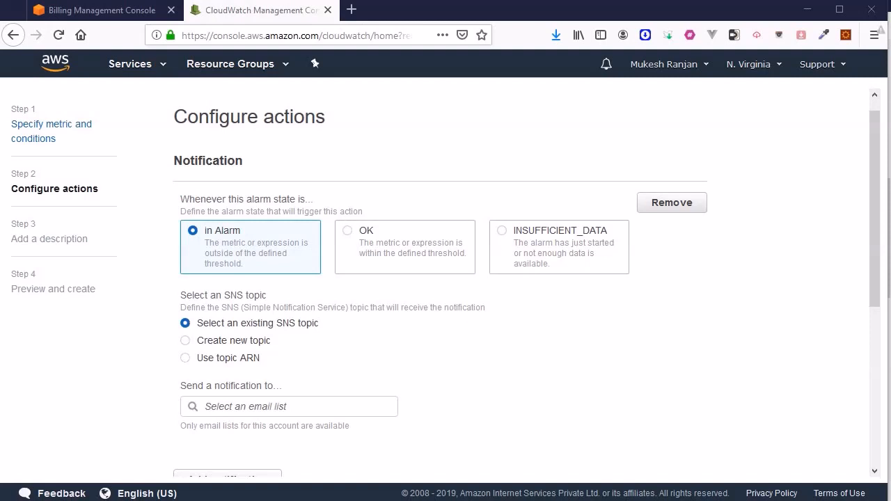
# Switch to the architecture diagram and examine the Cloudwatch and Simple Notification Service components of the billing alarm setup
pyautogui.hotkey('alt', 'Tab')
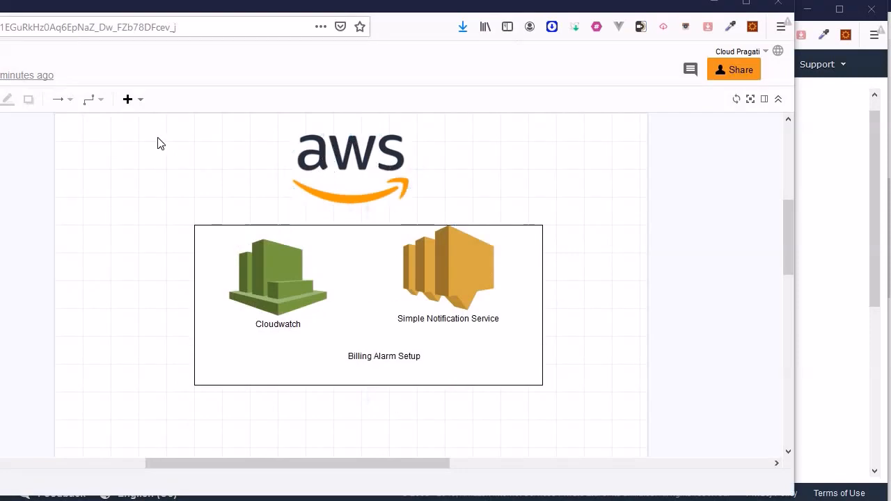
pyautogui.click(348, 150)
pyautogui.click(570, 200)
pyautogui.click(283, 276)
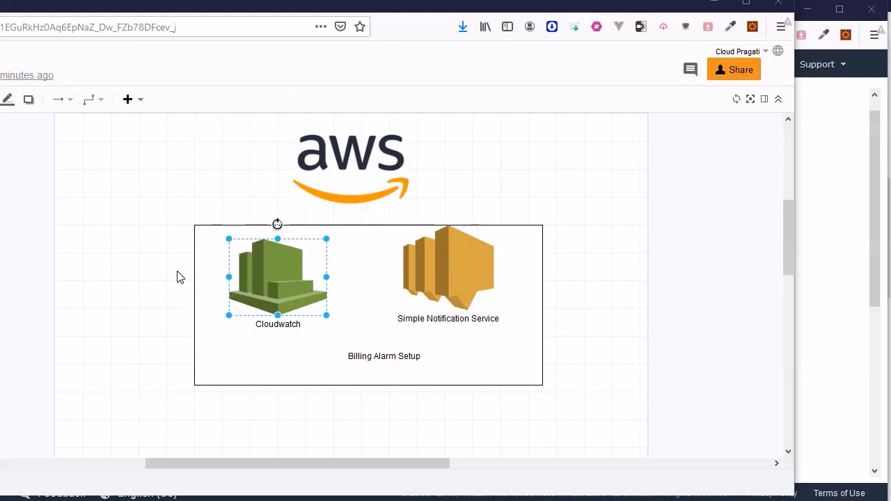
pyautogui.click(120, 237)
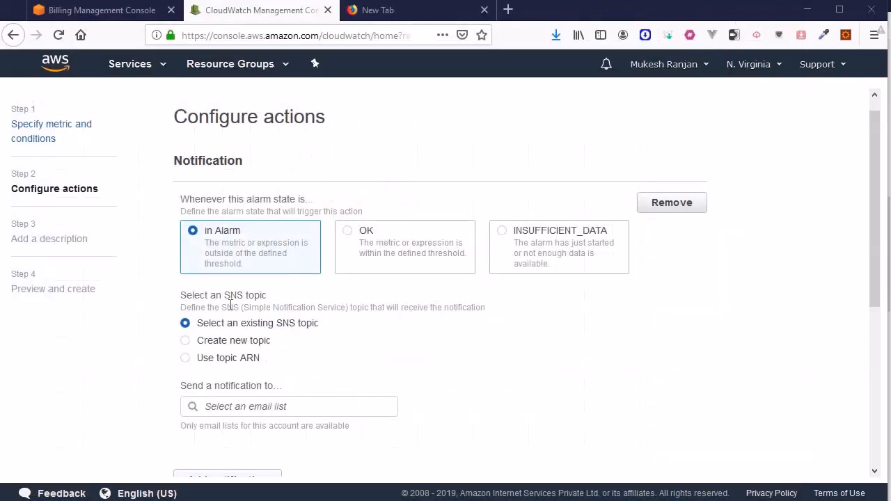
# In the alarm's notification settings, choose to create a new SNS topic and name it BillingAlarm
pyautogui.click(186, 341)
pyautogui.moveTo(360, 418); pyautogui.dragTo(156, 401)
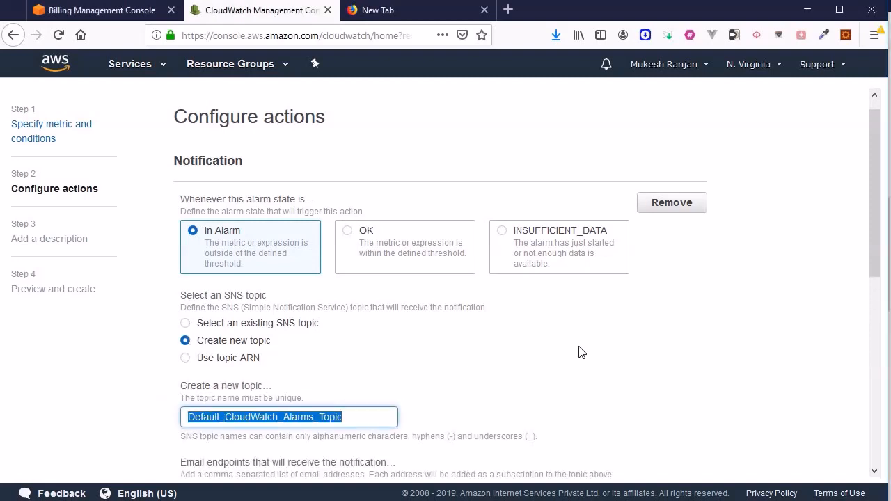
pyautogui.write('BillingAlarm')
# Enter the recipient's email address as the notification endpoint and create the SNS topic
pyautogui.scroll(-3, 358, 310)
pyautogui.click(246, 310)
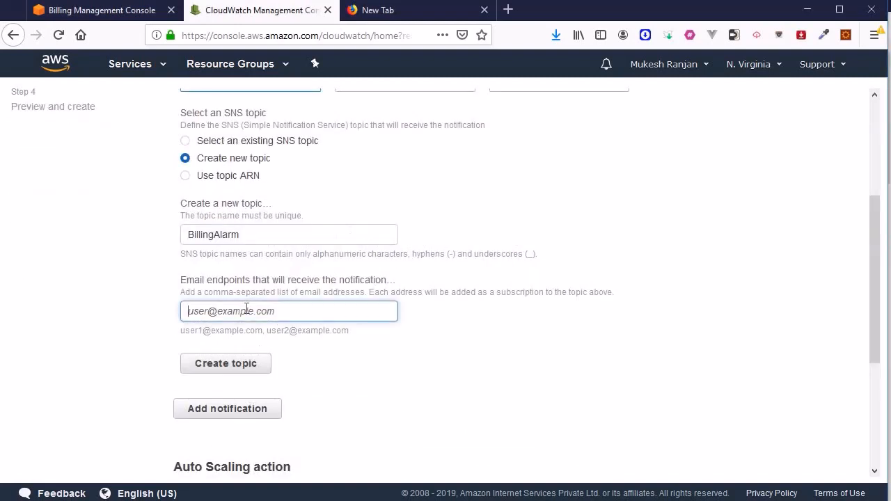
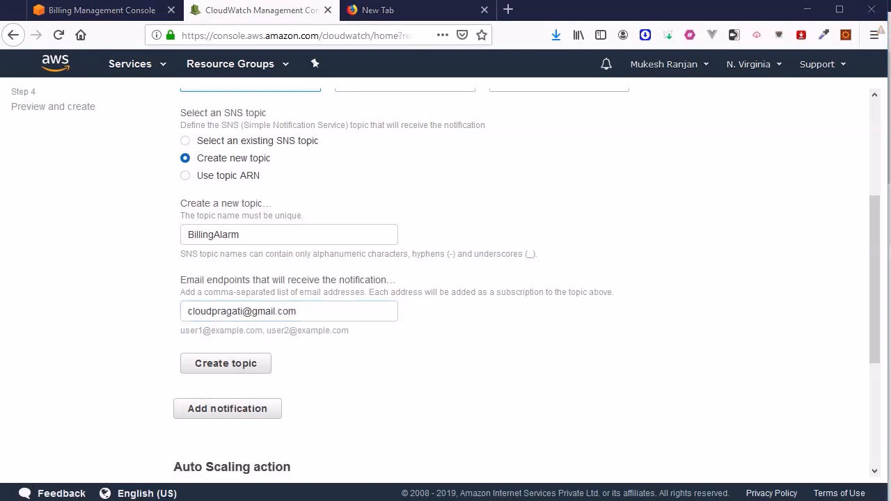
pyautogui.click(210, 362)
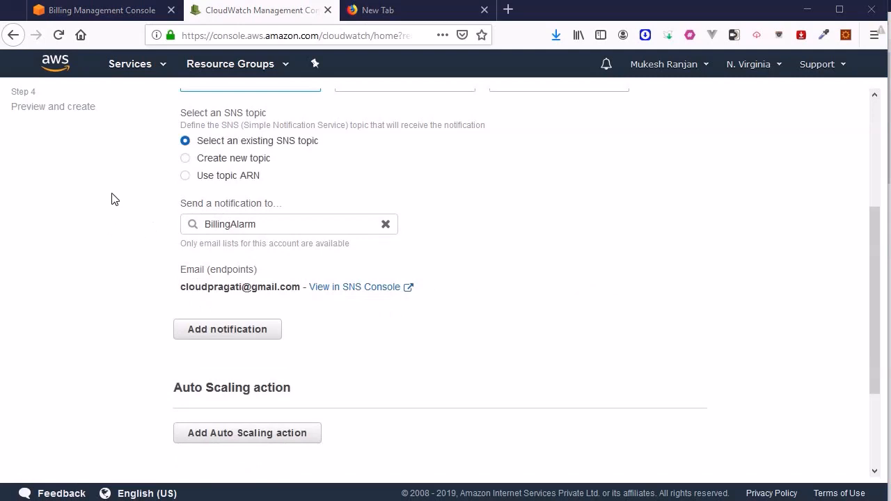
# Open the BillingAlarm topic in the SNS console in a new tab and check its details and email subscription status
pyautogui.rightClick(339, 288)
pyautogui.click(372, 297)
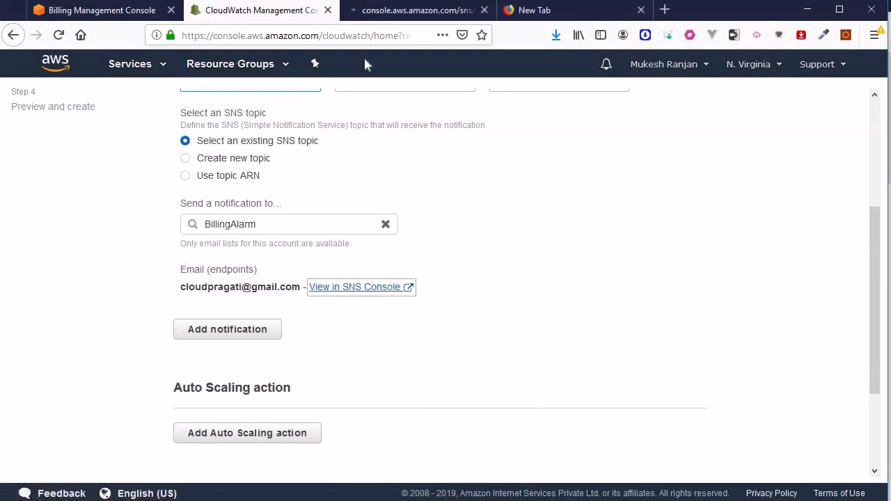
pyautogui.click(430, 12)
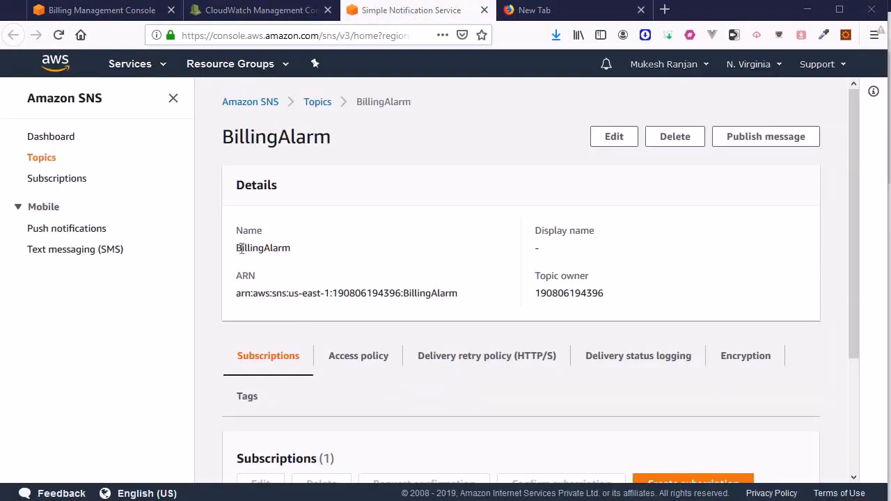
pyautogui.moveTo(237, 248); pyautogui.dragTo(298, 251)
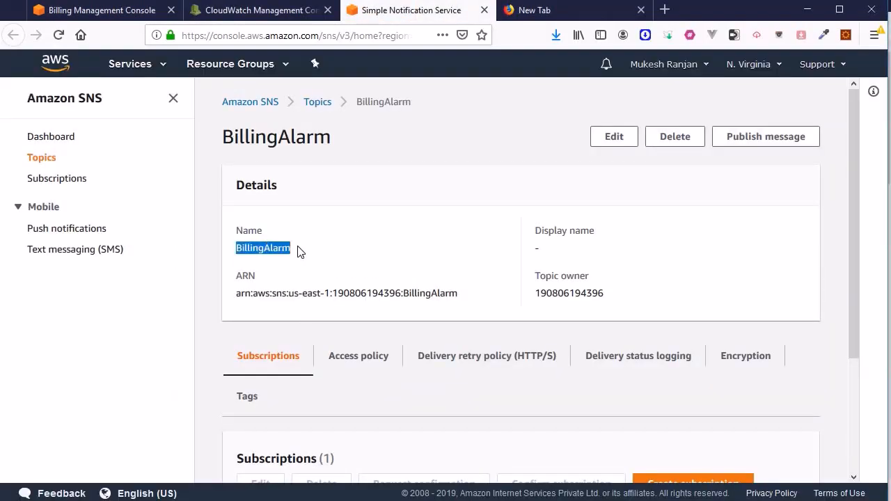
pyautogui.scroll(-2, 299, 251)
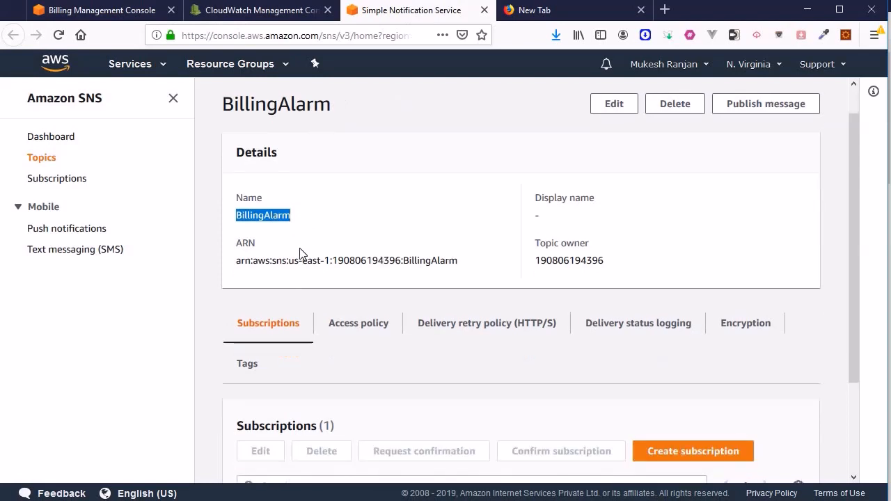
pyautogui.scroll(-2, 522, 444)
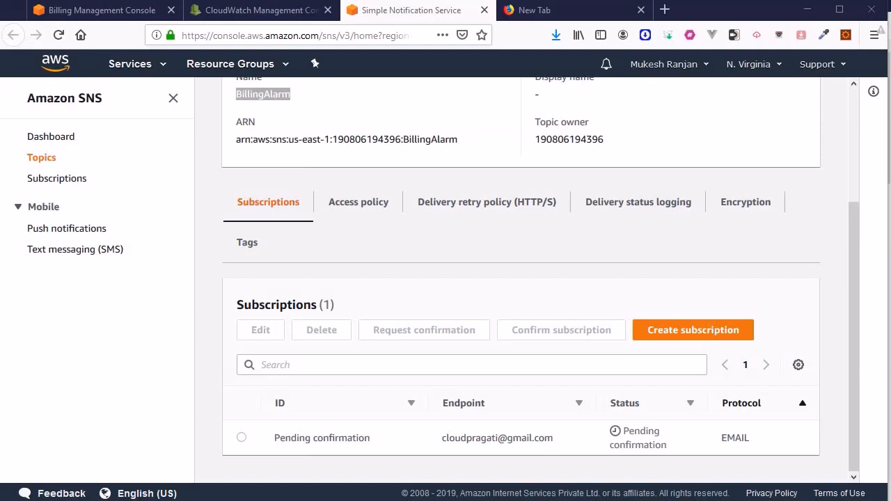
# Return to the CloudWatch alarm setup, leave the Auto Scaling and EC2 actions unset, and continue to the description stage
pyautogui.click(255, 11)
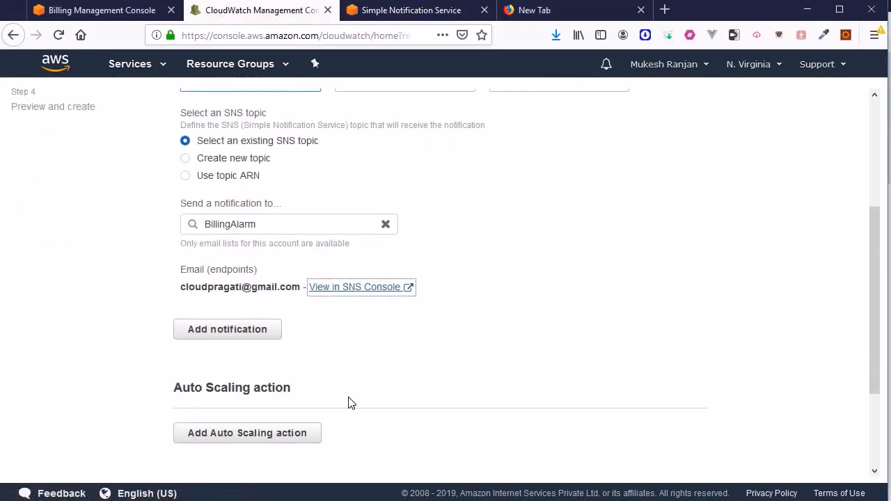
pyautogui.scroll(-2, 435, 278)
pyautogui.scroll(3, 431, 237)
pyautogui.scroll(-3, 557, 292)
pyautogui.scroll(-1, 648, 309)
pyautogui.scroll(1, 640, 290)
pyautogui.scroll(-2, 647, 306)
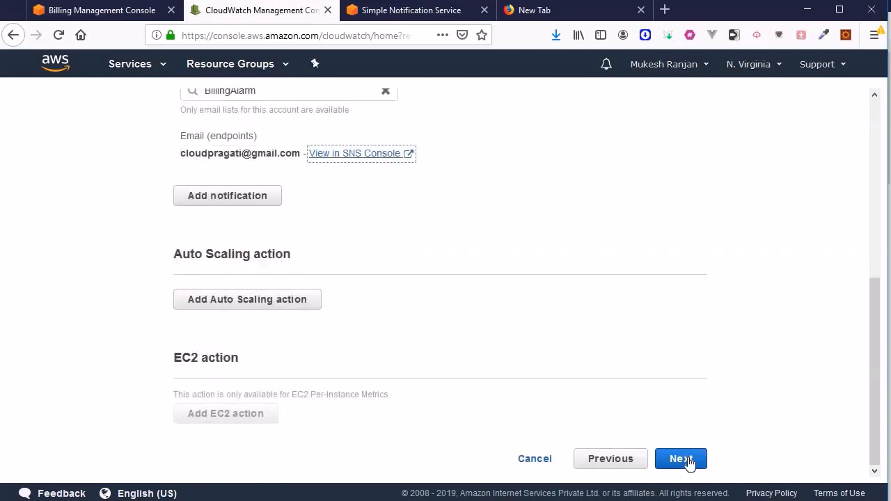
pyautogui.click(681, 459)
# Name the alarm BillingAlarm, describe it as "Alarm for usage Alert", and continue to the preview
pyautogui.click(307, 255)
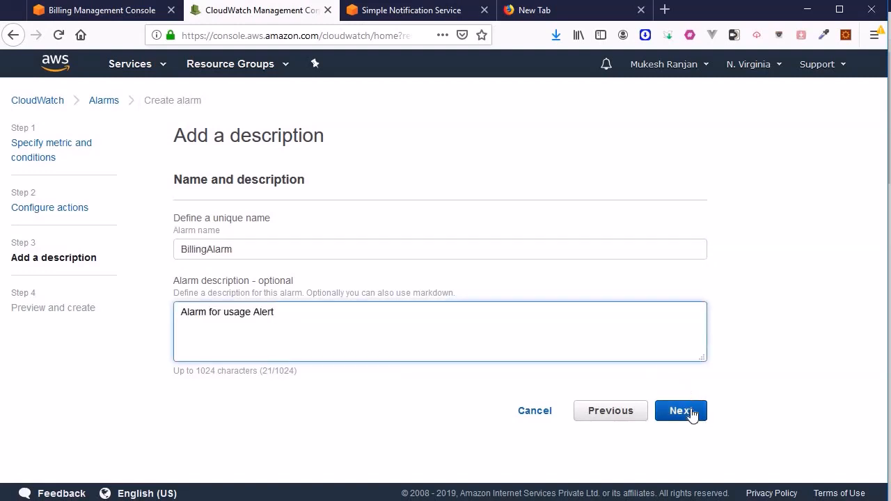
pyautogui.click(689, 412)
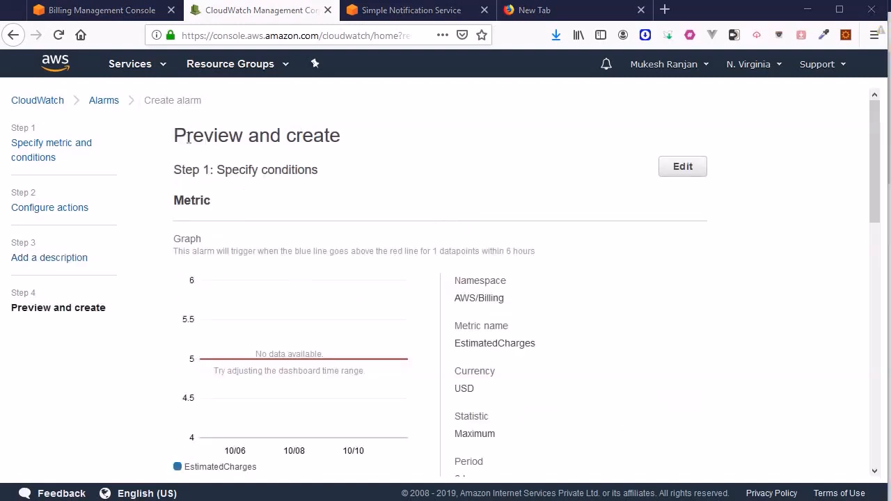
# Review the alarm preview from the metric and conditions through to the notification action, name and description
pyautogui.moveTo(184, 137); pyautogui.dragTo(377, 142)
pyautogui.click(403, 193)
pyautogui.scroll(-2, 401, 195)
pyautogui.scroll(2, 402, 195)
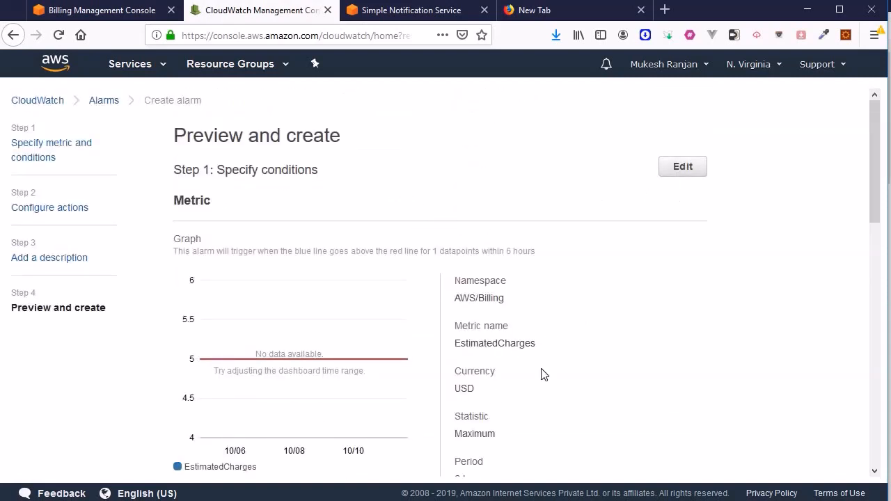
pyautogui.scroll(-4, 243, 260)
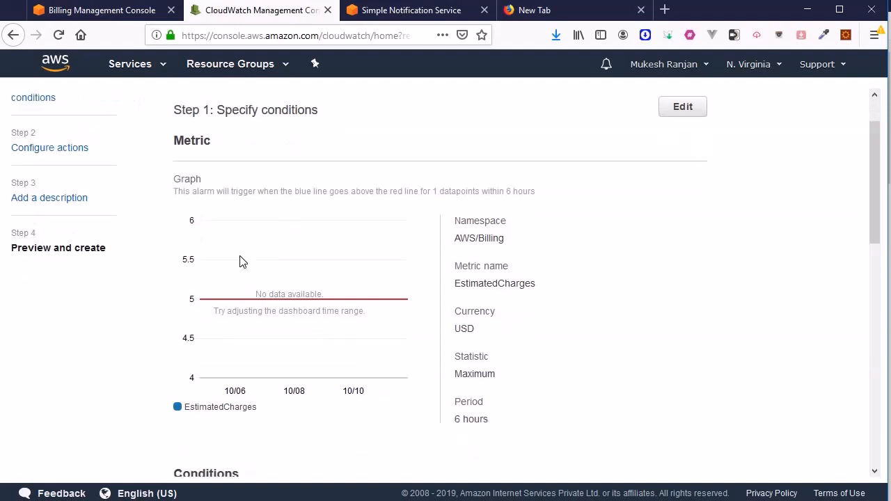
pyautogui.scroll(-15, 237, 261)
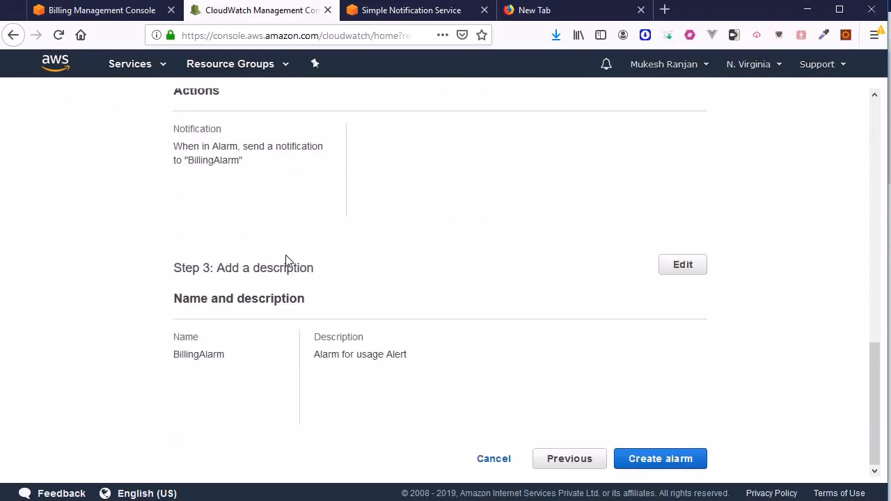